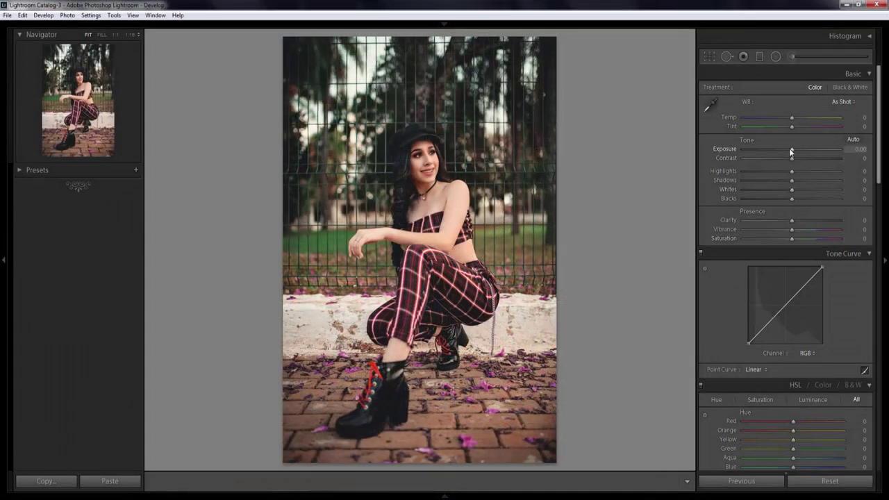
In the Basic panel, set Exposure -0.07, Highlights -12, Whites -27, Blacks +2 and Clarity +9.
{"action": "left_click_drag", "start_coordinate": [792, 151], "coordinate": [794, 160]}
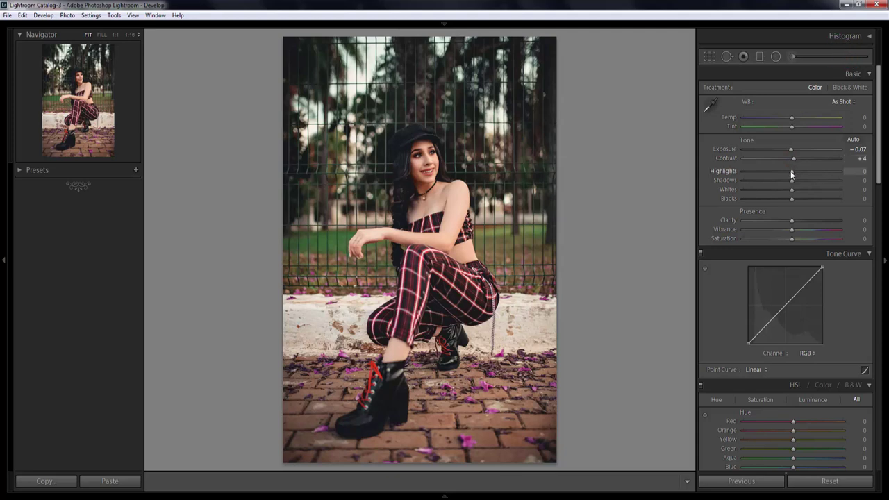
{"action": "mouse_move", "coordinate": [791, 174]}
{"action": "left_mouse_down"}
{"action": "mouse_move", "coordinate": [781, 169]}
{"action": "mouse_move", "coordinate": [806, 188]}
{"action": "left_mouse_up"}
{"action": "left_click_drag", "start_coordinate": [793, 194], "coordinate": [778, 191]}
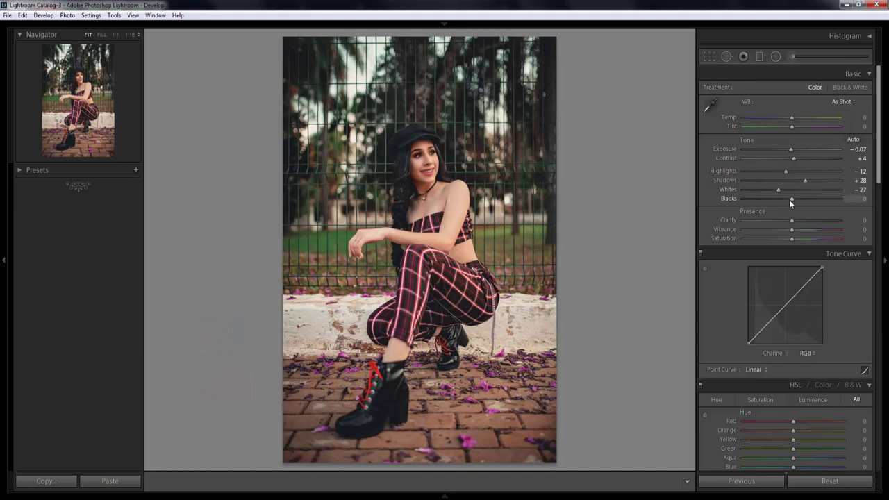
{"action": "left_click_drag", "start_coordinate": [790, 200], "coordinate": [791, 202]}
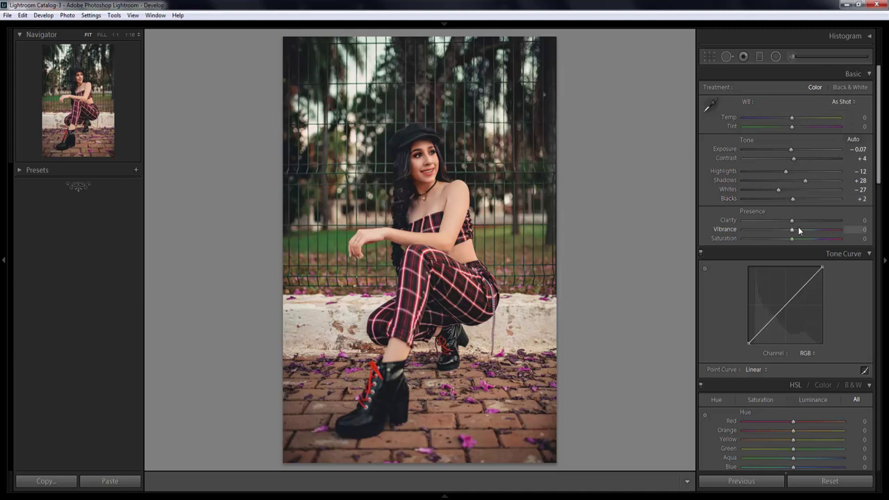
{"action": "left_click_drag", "start_coordinate": [792, 223], "coordinate": [796, 222]}
Enable lens profile corrections with the Canon EF 50mm f/1.4 USM profile.
{"action": "scroll", "coordinate": [787, 262], "scroll_direction": "down", "scroll_amount": 3}
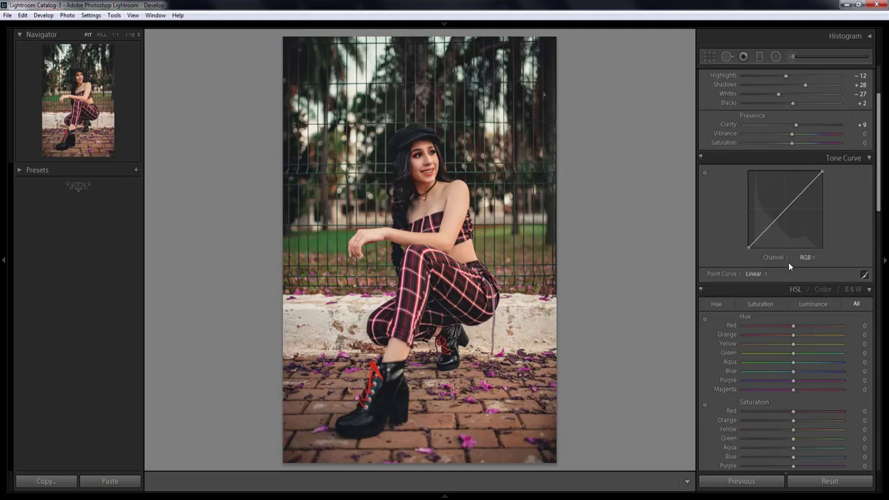
{"action": "scroll", "coordinate": [759, 239], "scroll_direction": "down", "scroll_amount": 6}
{"action": "scroll", "coordinate": [761, 240], "scroll_direction": "down", "scroll_amount": 10}
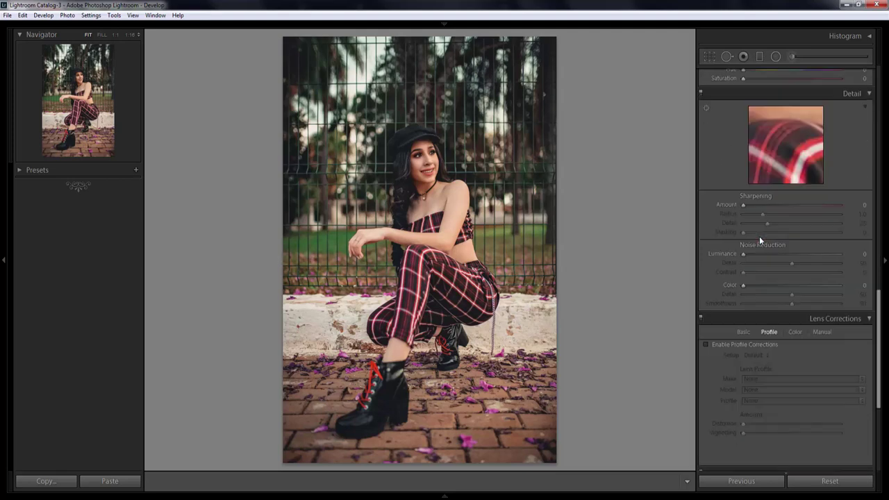
{"action": "scroll", "coordinate": [761, 238], "scroll_direction": "down", "scroll_amount": 6}
{"action": "left_click", "coordinate": [761, 160]}
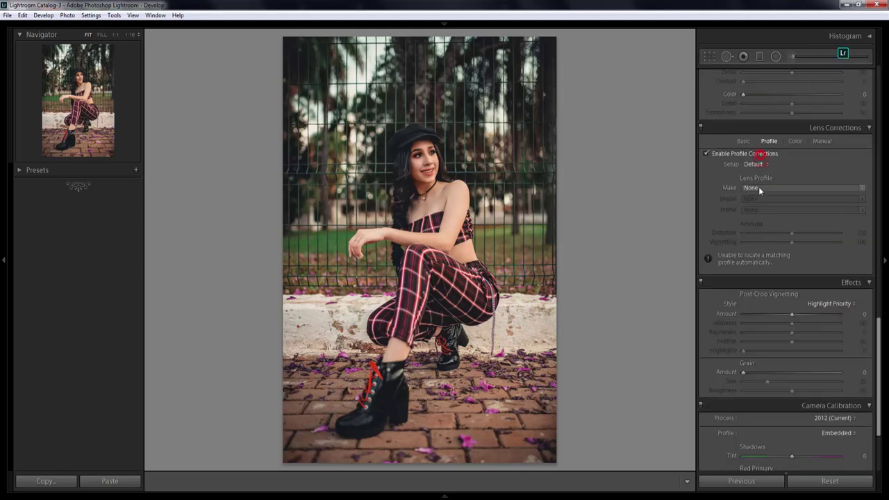
{"action": "left_click", "coordinate": [755, 189]}
{"action": "left_click", "coordinate": [819, 222]}
{"action": "left_click", "coordinate": [797, 202]}
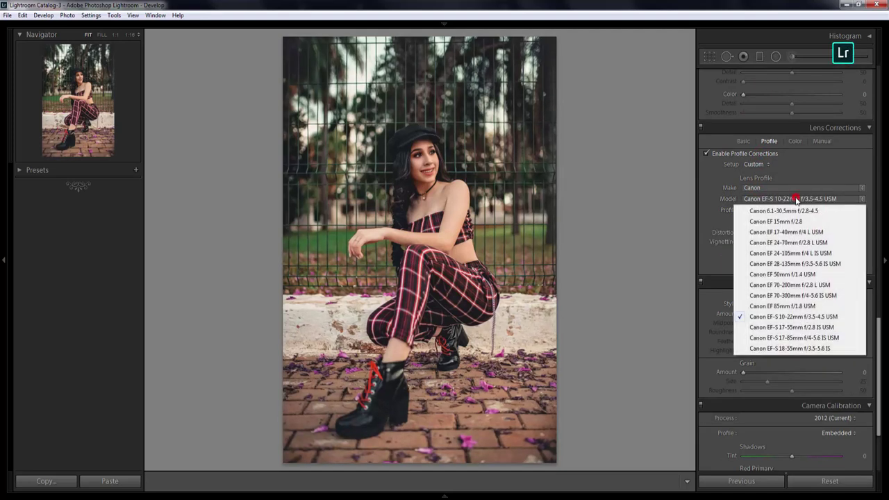
{"action": "left_click", "coordinate": [785, 278]}
Turn on Remove Chromatic Aberration in the basic lens correction options.
{"action": "left_click", "coordinate": [745, 141]}
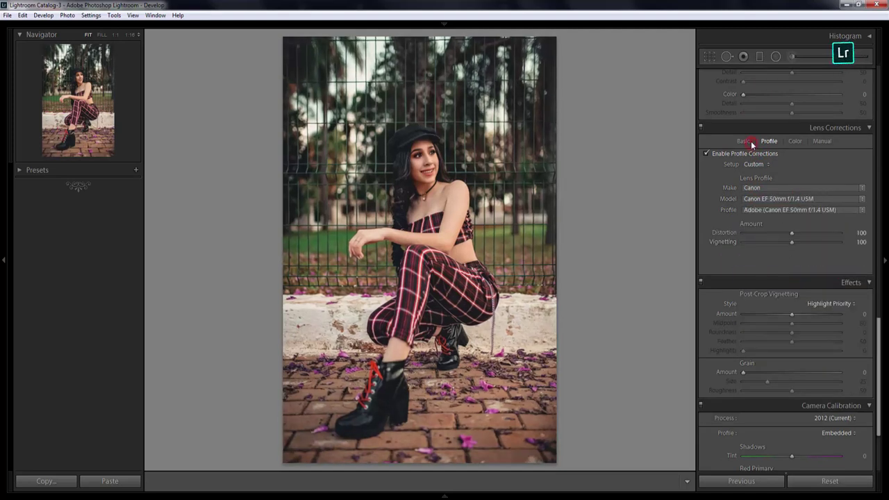
{"action": "left_click", "coordinate": [728, 164]}
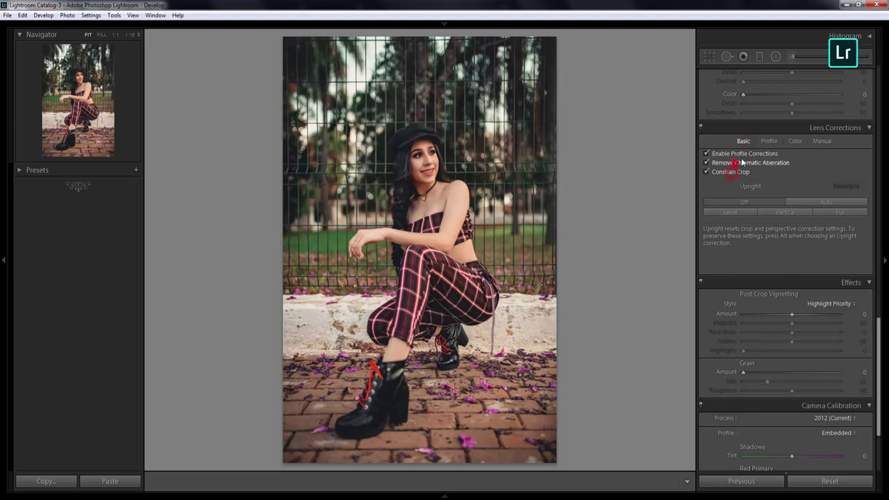
{"action": "scroll", "coordinate": [795, 235], "scroll_direction": "down", "scroll_amount": 3}
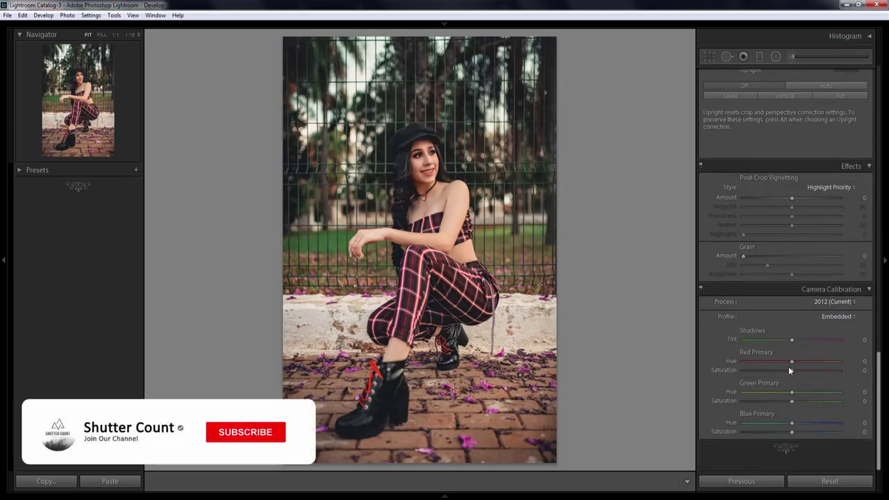
Set calibration Red saturation +11, Green hue +41 and saturation -22, and Blue saturation +38.
{"action": "left_click_drag", "start_coordinate": [789, 370], "coordinate": [801, 376]}
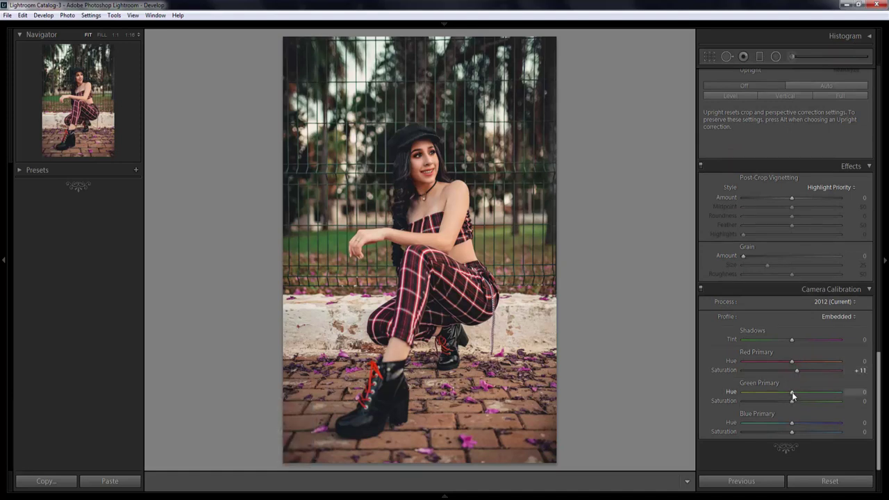
{"action": "mouse_move", "coordinate": [794, 395]}
{"action": "left_mouse_down"}
{"action": "mouse_move", "coordinate": [811, 392]}
{"action": "mouse_move", "coordinate": [780, 401]}
{"action": "left_mouse_up"}
{"action": "left_click_drag", "start_coordinate": [793, 431], "coordinate": [803, 432]}
Shift HSL hues to Red +20, Yellow -30, Green +31, Aqua -100, Blue +100, Purple -100.
{"action": "scroll", "coordinate": [826, 341], "scroll_direction": "up", "scroll_amount": 3}
{"action": "scroll", "coordinate": [826, 323], "scroll_direction": "up", "scroll_amount": 3}
{"action": "scroll", "coordinate": [827, 324], "scroll_direction": "up", "scroll_amount": 3}
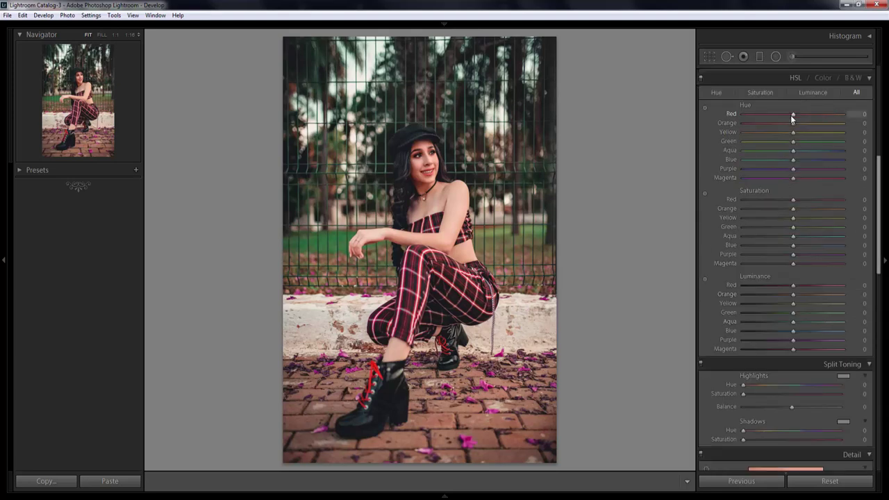
{"action": "left_click_drag", "start_coordinate": [793, 115], "coordinate": [803, 119]}
{"action": "left_click_drag", "start_coordinate": [806, 121], "coordinate": [802, 121]}
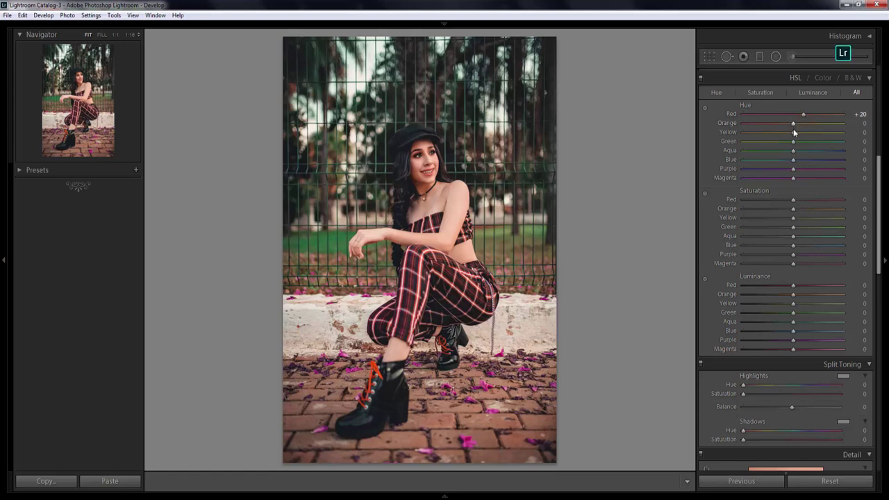
{"action": "left_click_drag", "start_coordinate": [793, 132], "coordinate": [778, 132]}
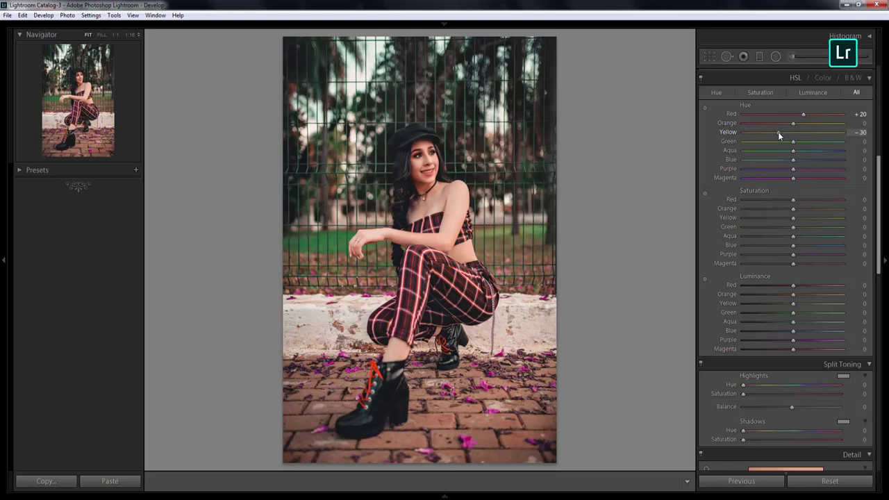
{"action": "left_click_drag", "start_coordinate": [793, 142], "coordinate": [809, 143]}
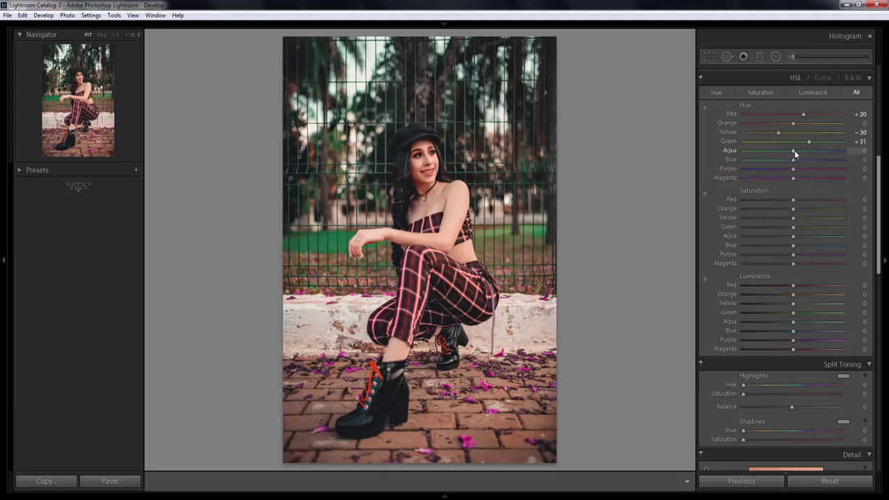
{"action": "left_click_drag", "start_coordinate": [795, 153], "coordinate": [733, 151]}
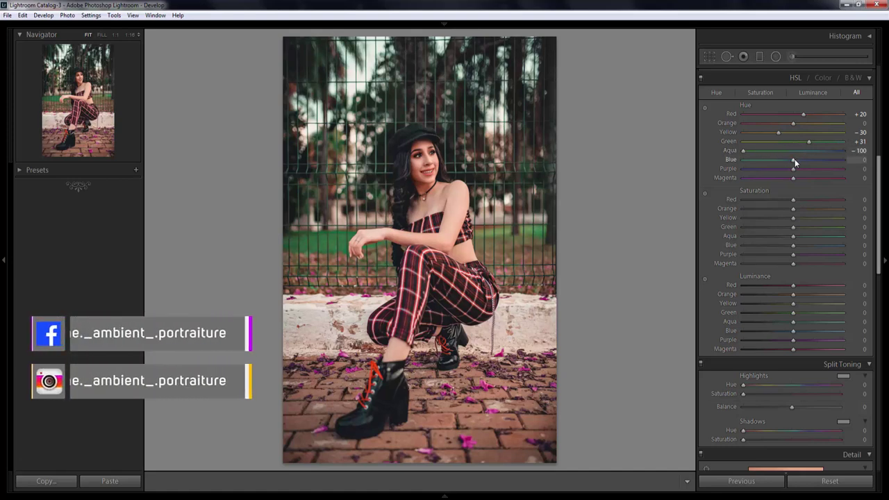
{"action": "left_click_drag", "start_coordinate": [795, 159], "coordinate": [845, 160]}
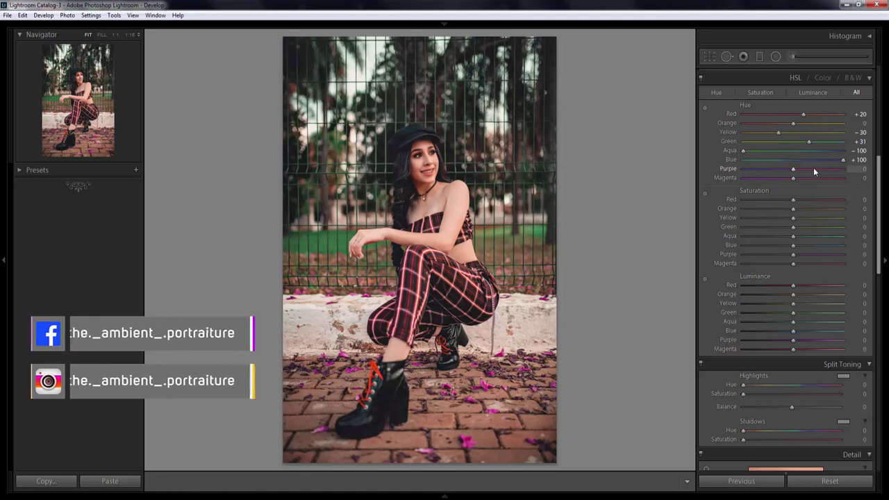
{"action": "mouse_move", "coordinate": [815, 170]}
{"action": "left_mouse_down"}
{"action": "mouse_move", "coordinate": [845, 169]}
{"action": "mouse_move", "coordinate": [842, 182]}
{"action": "mouse_move", "coordinate": [796, 171]}
{"action": "left_mouse_up"}
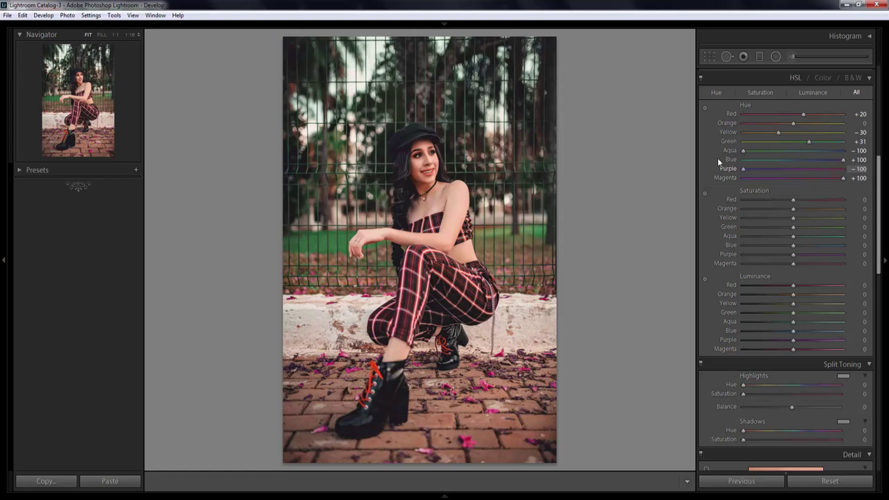
Set Purple and Magenta hues to +100, Aqua saturation to +100 and raise Blue saturation.
{"action": "left_click", "coordinate": [751, 178]}
{"action": "mouse_move", "coordinate": [743, 178]}
{"action": "left_mouse_down"}
{"action": "mouse_move", "coordinate": [860, 178]}
{"action": "mouse_move", "coordinate": [742, 177]}
{"action": "left_mouse_up"}
{"action": "left_click_drag", "start_coordinate": [741, 169], "coordinate": [855, 171]}
{"action": "left_click_drag", "start_coordinate": [722, 179], "coordinate": [864, 176]}
{"action": "mouse_move", "coordinate": [787, 237]}
{"action": "left_mouse_down"}
{"action": "mouse_move", "coordinate": [722, 237]}
{"action": "mouse_move", "coordinate": [797, 234]}
{"action": "mouse_move", "coordinate": [793, 227]}
{"action": "left_mouse_up"}
{"action": "left_click_drag", "start_coordinate": [793, 245], "coordinate": [824, 249]}
Reset Blue and Aqua saturation; set luminance Red -8, Yellow +28, Green +30, Aqua +94, Blue +69, Magenta +21.
{"action": "left_click", "coordinate": [789, 247]}
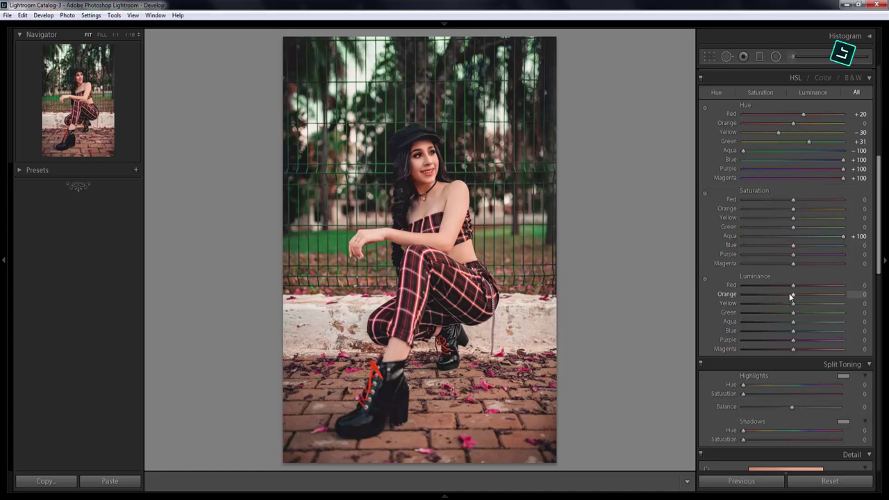
{"action": "left_click_drag", "start_coordinate": [793, 286], "coordinate": [789, 286]}
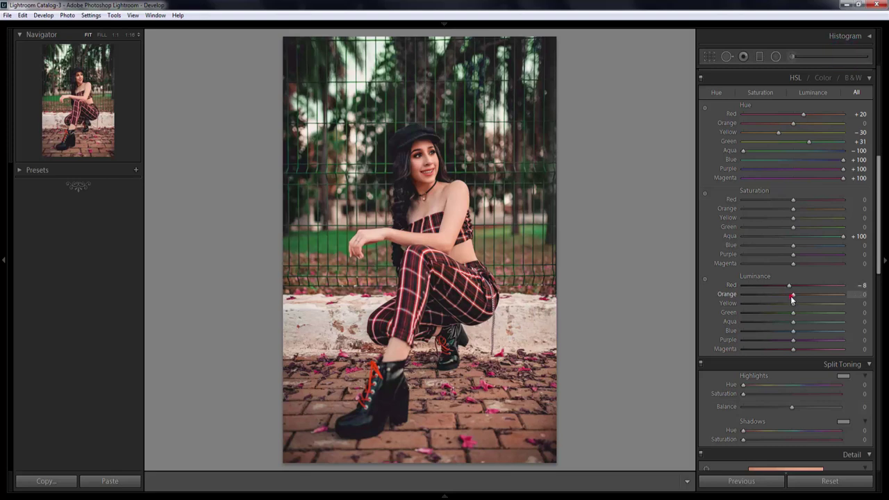
{"action": "left_click_drag", "start_coordinate": [792, 296], "coordinate": [807, 305]}
{"action": "left_click", "coordinate": [794, 307]}
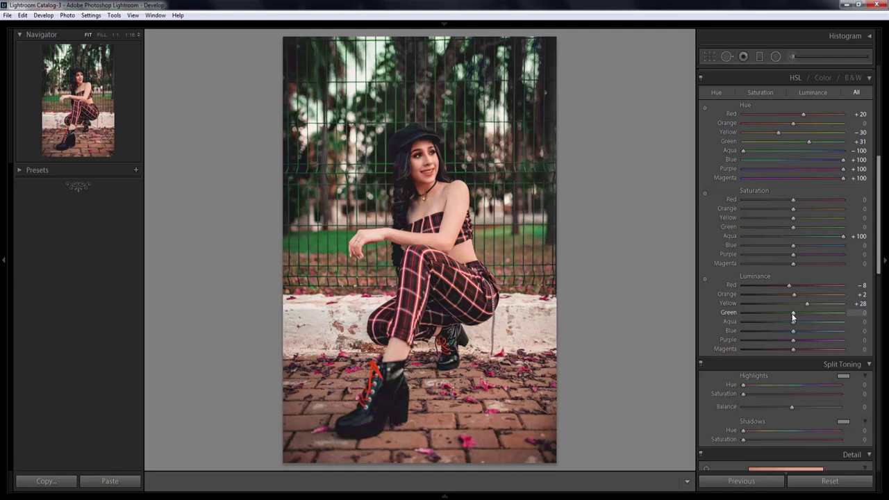
{"action": "double_click", "coordinate": [841, 237]}
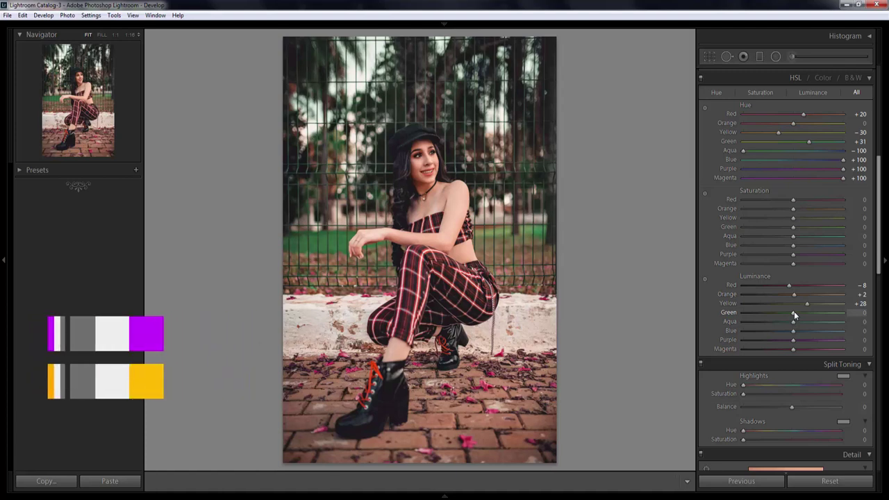
{"action": "left_click_drag", "start_coordinate": [794, 314], "coordinate": [807, 313]}
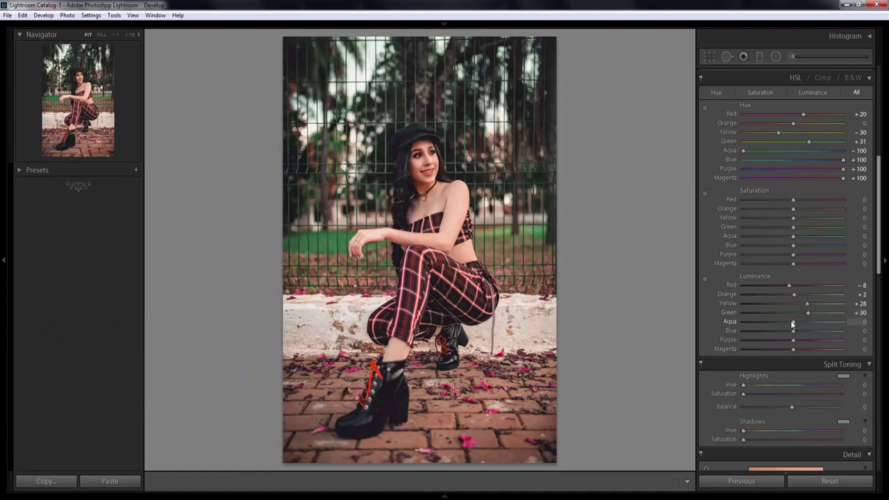
{"action": "left_click_drag", "start_coordinate": [793, 322], "coordinate": [838, 322]}
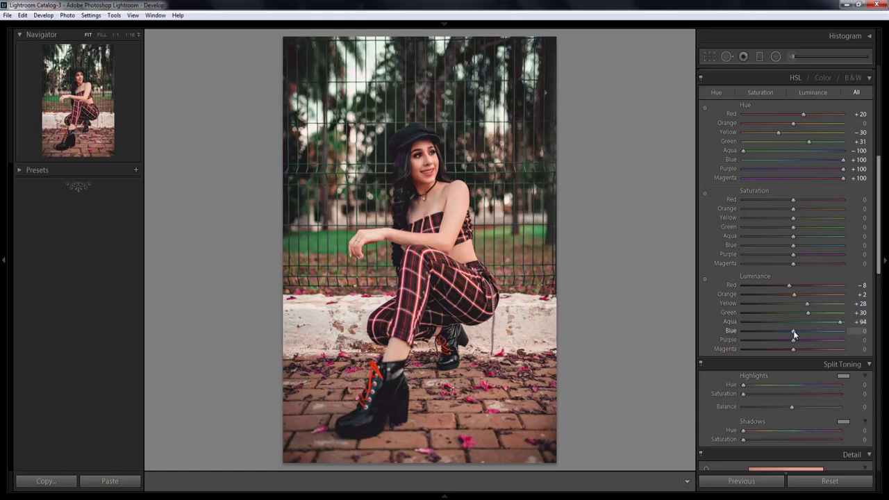
{"action": "left_click_drag", "start_coordinate": [816, 332], "coordinate": [838, 329]}
{"action": "left_click_drag", "start_coordinate": [796, 351], "coordinate": [804, 353]}
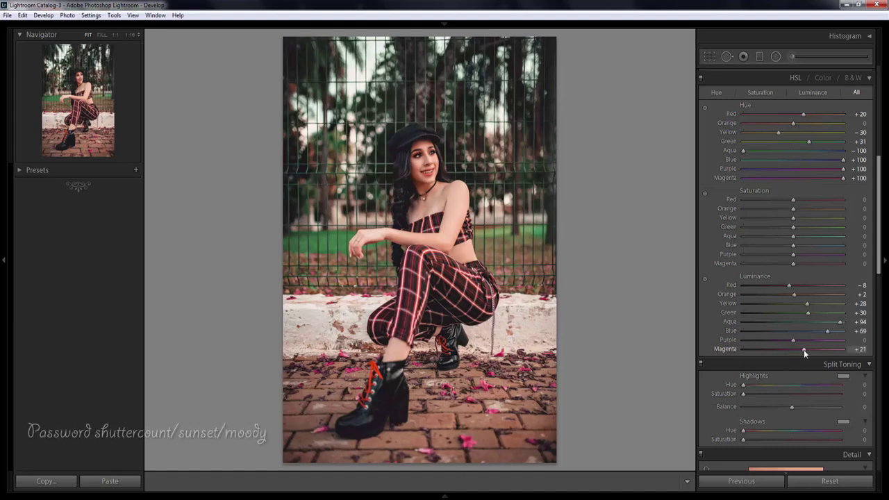
Set the split-toning highlights to hue 42 and saturation 11.
{"action": "left_click", "coordinate": [860, 385]}
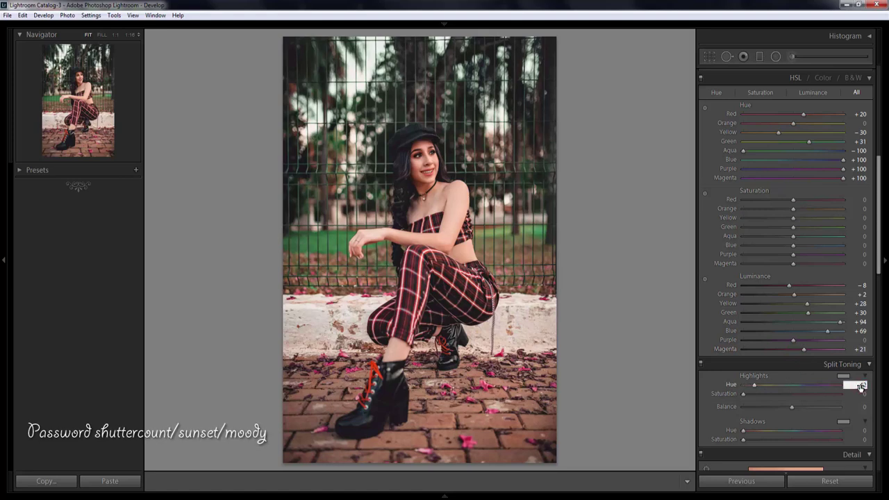
{"action": "left_click", "coordinate": [864, 393]}
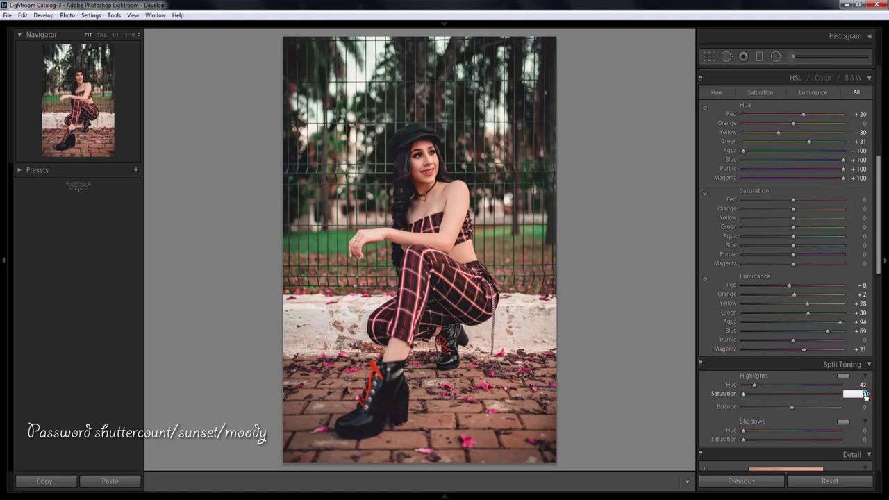
{"action": "type", "text": "11"}
{"action": "key", "text": "Return"}
Switch the tone curve to region view and set Highlights +8 and Darks -5.
{"action": "scroll", "coordinate": [787, 361], "scroll_direction": "down", "scroll_amount": 5}
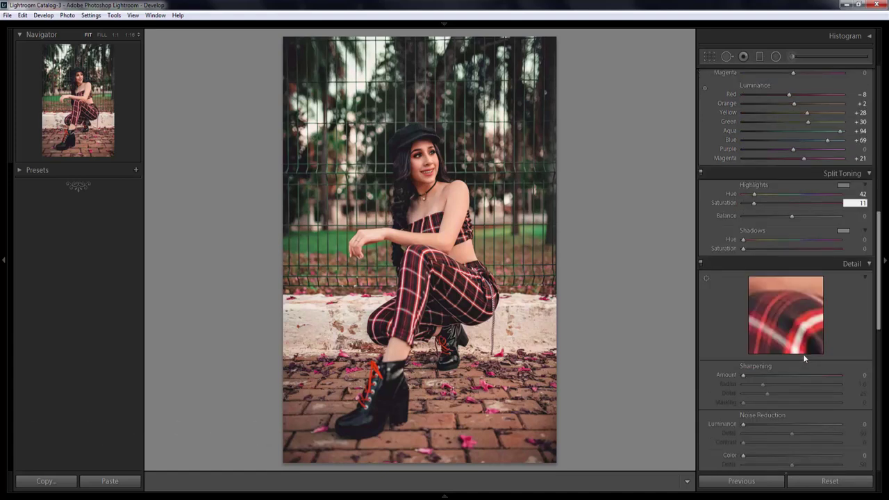
{"action": "scroll", "coordinate": [803, 355], "scroll_direction": "up", "scroll_amount": 2}
{"action": "scroll", "coordinate": [802, 355], "scroll_direction": "up", "scroll_amount": 5}
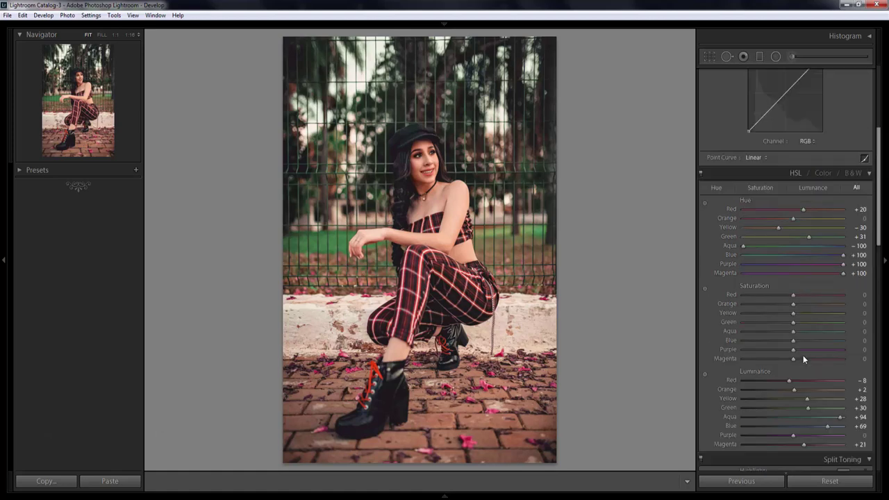
{"action": "scroll", "coordinate": [806, 350], "scroll_direction": "up", "scroll_amount": 3}
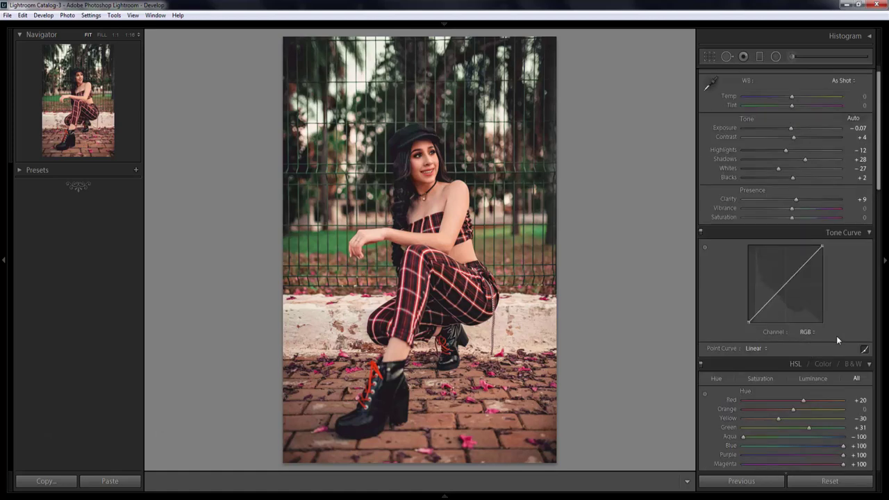
{"action": "left_click", "coordinate": [864, 349]}
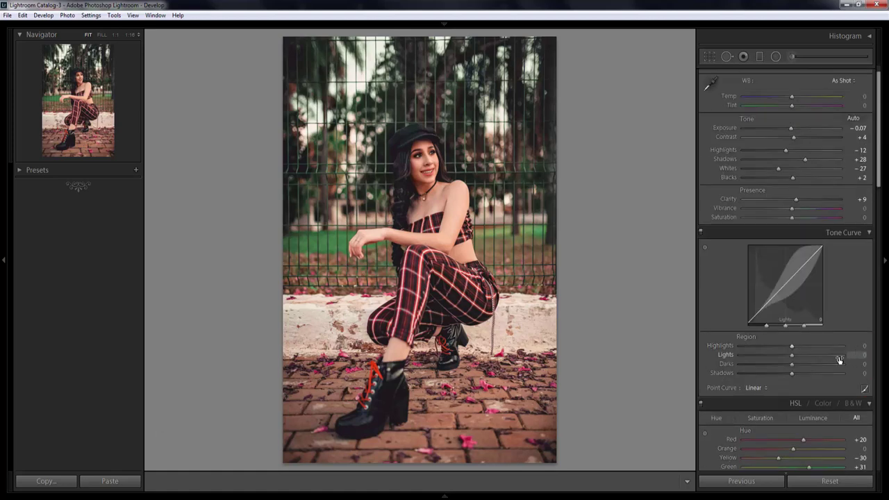
{"action": "left_click_drag", "start_coordinate": [793, 348], "coordinate": [797, 351]}
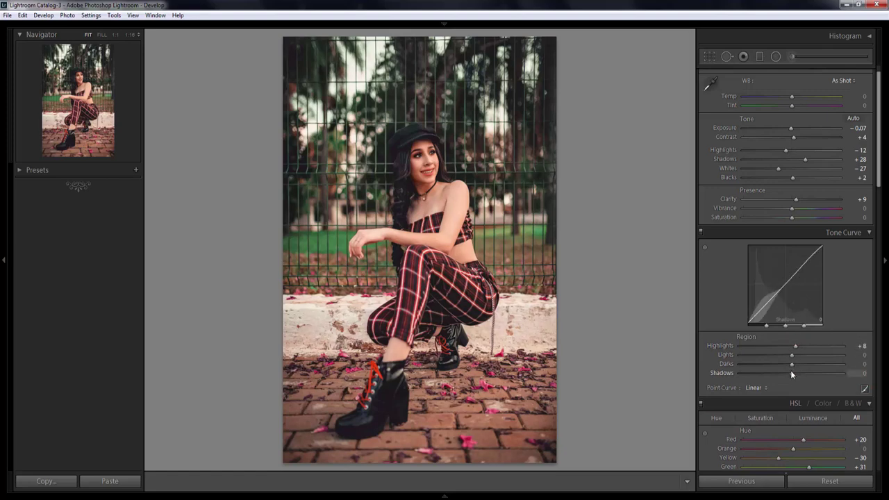
{"action": "left_click_drag", "start_coordinate": [791, 365], "coordinate": [789, 365]}
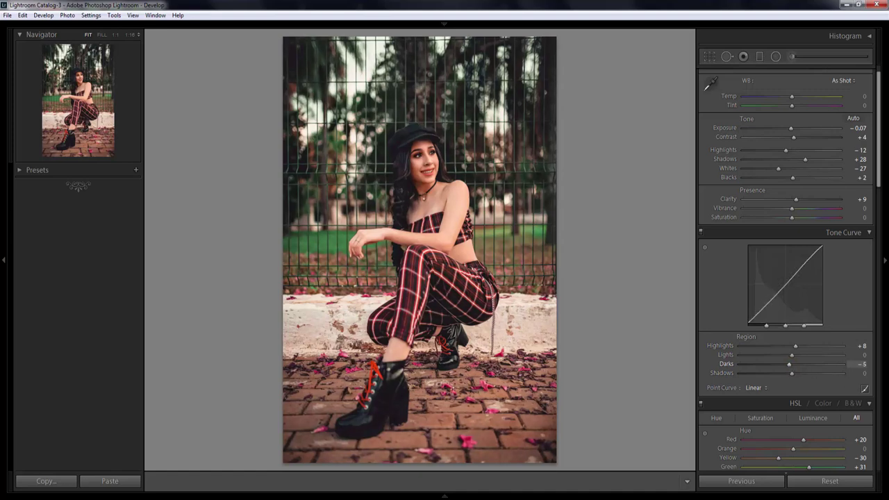
Return to the point curve and add three control points along the RGB diagonal.
{"action": "left_click", "coordinate": [865, 389]}
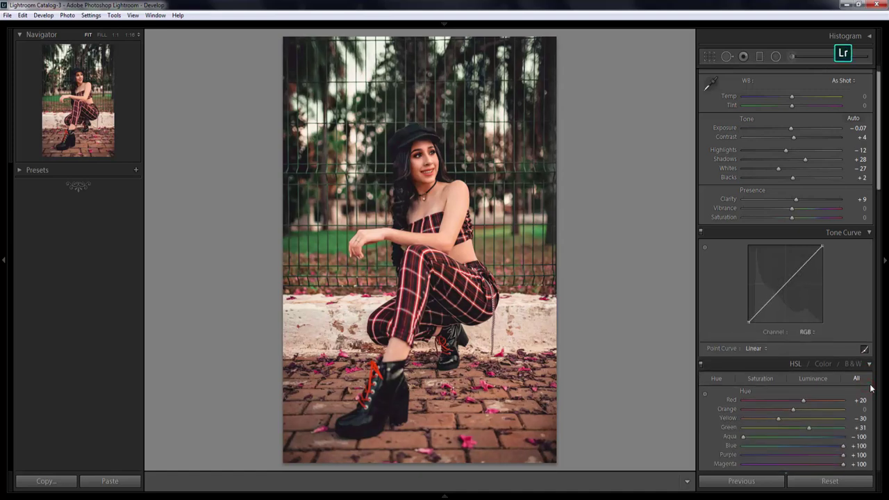
{"action": "left_click", "coordinate": [766, 303]}
{"action": "left_click", "coordinate": [786, 284]}
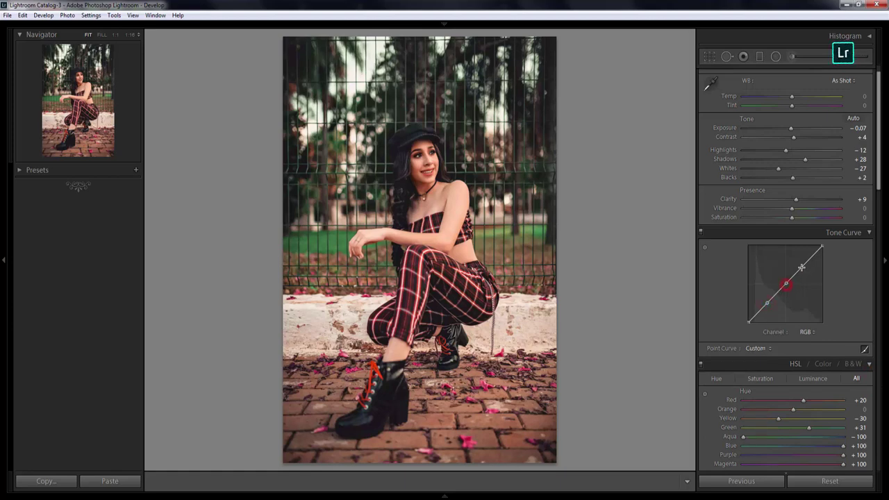
{"action": "left_click", "coordinate": [803, 265]}
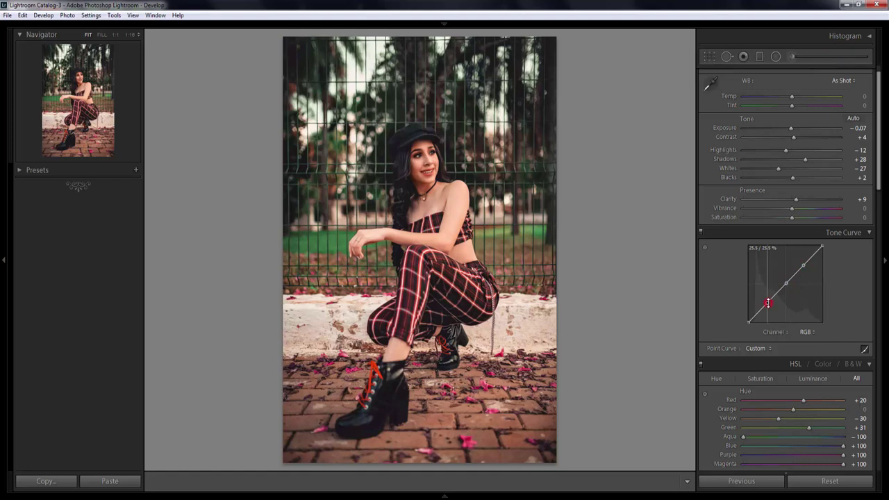
{"action": "left_click_drag", "start_coordinate": [767, 304], "coordinate": [765, 300]}
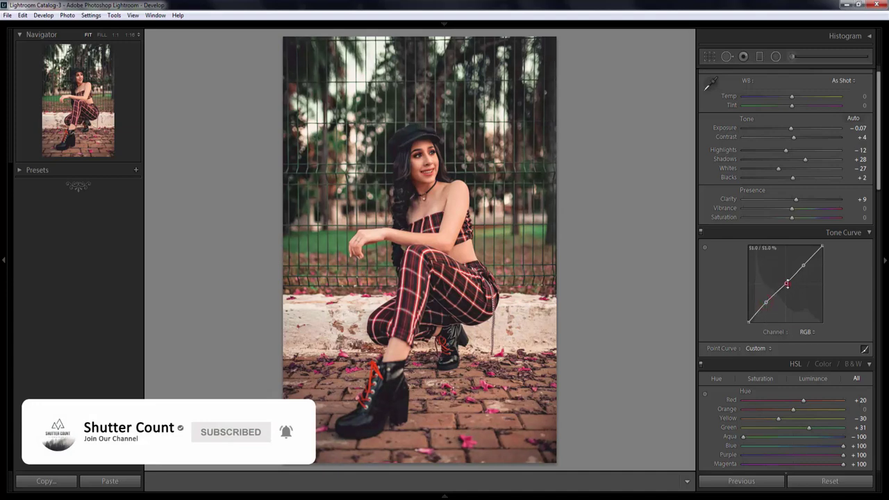
{"action": "left_click_drag", "start_coordinate": [787, 283], "coordinate": [785, 281]}
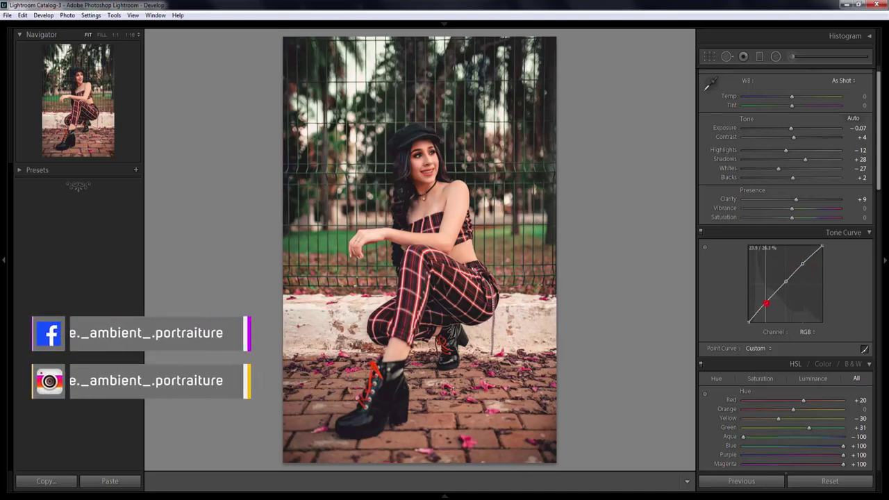
{"action": "left_click_drag", "start_coordinate": [765, 304], "coordinate": [766, 301]}
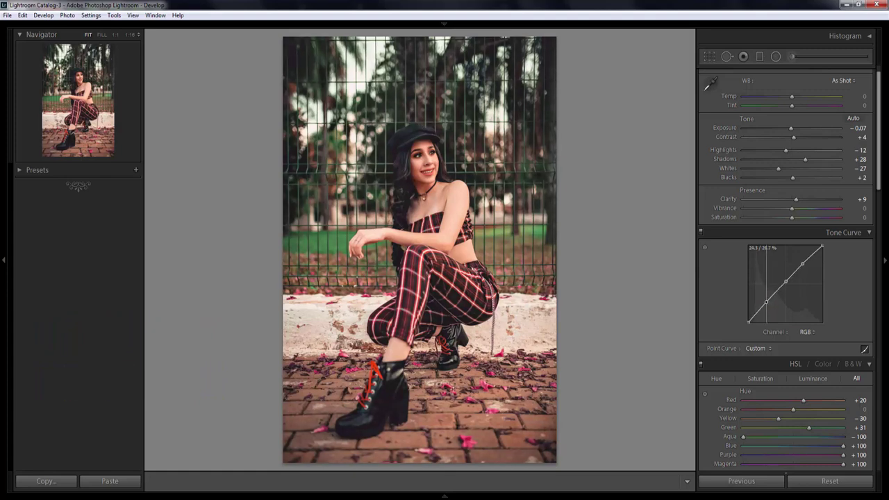
Fine-tune the lower and centre curve points into a gentle contrast curve.
{"action": "left_click", "coordinate": [785, 283]}
{"action": "left_click_drag", "start_coordinate": [785, 282], "coordinate": [785, 284]}
{"action": "left_click_drag", "start_coordinate": [766, 303], "coordinate": [766, 304]}
{"action": "left_click", "coordinate": [785, 284]}
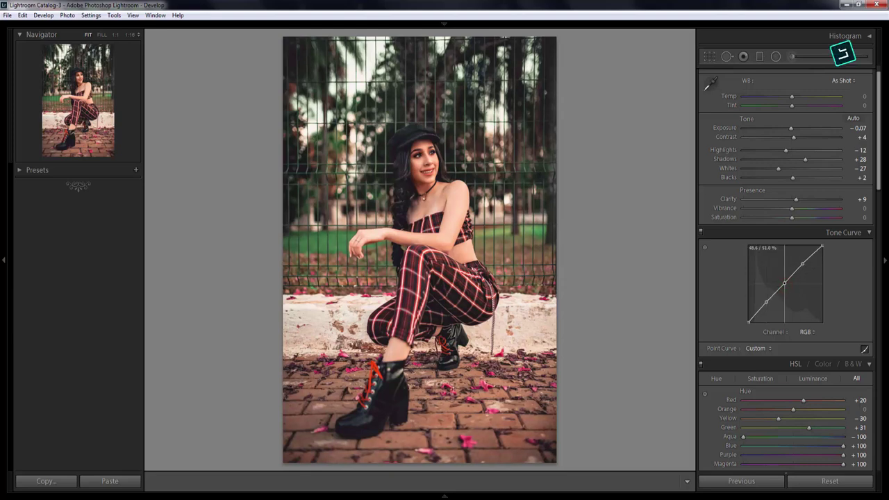
{"action": "left_click_drag", "start_coordinate": [784, 283], "coordinate": [784, 285]}
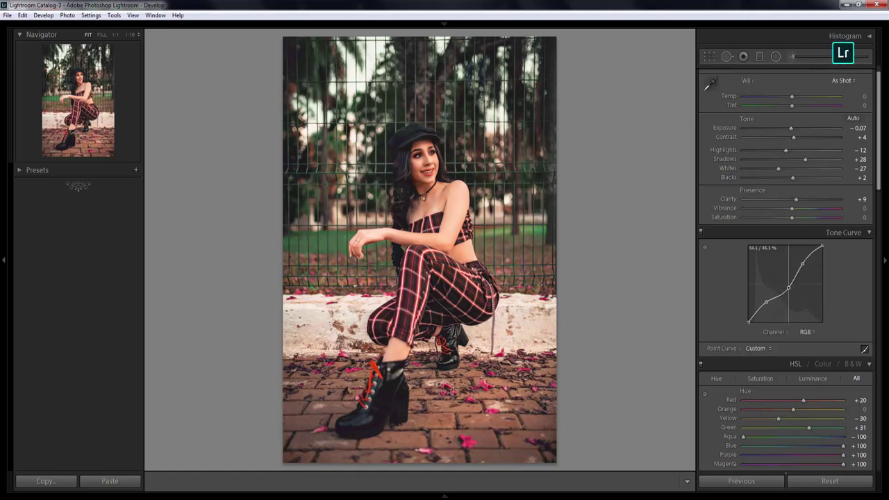
{"action": "left_click_drag", "start_coordinate": [783, 285], "coordinate": [787, 278]}
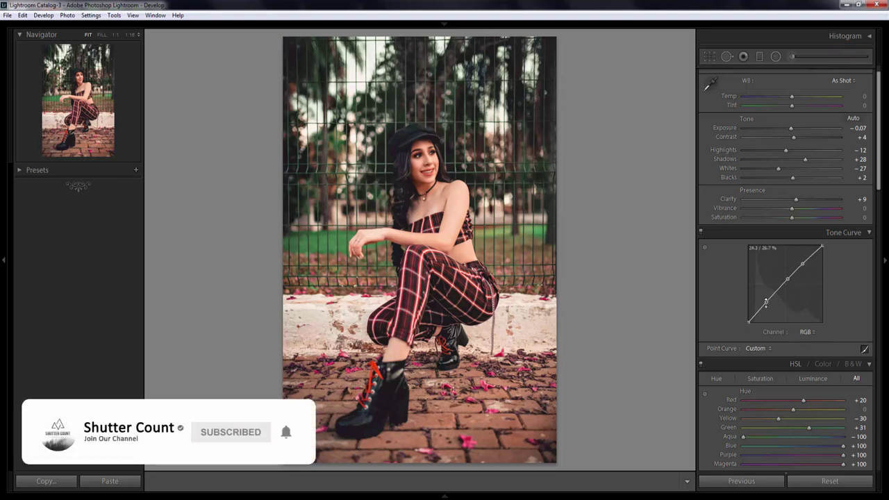
{"action": "left_click_drag", "start_coordinate": [766, 302], "coordinate": [767, 300]}
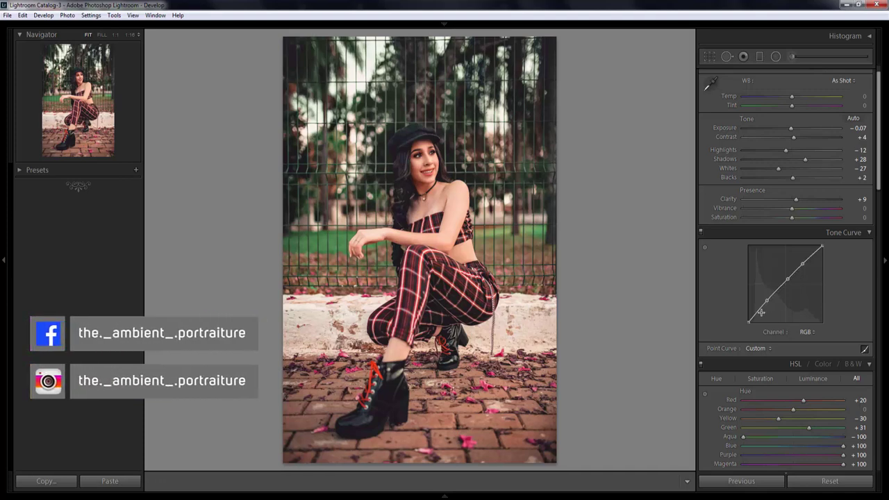
Toggle the tone curve off and on to compare, leaving it applied.
{"action": "left_click", "coordinate": [700, 232]}
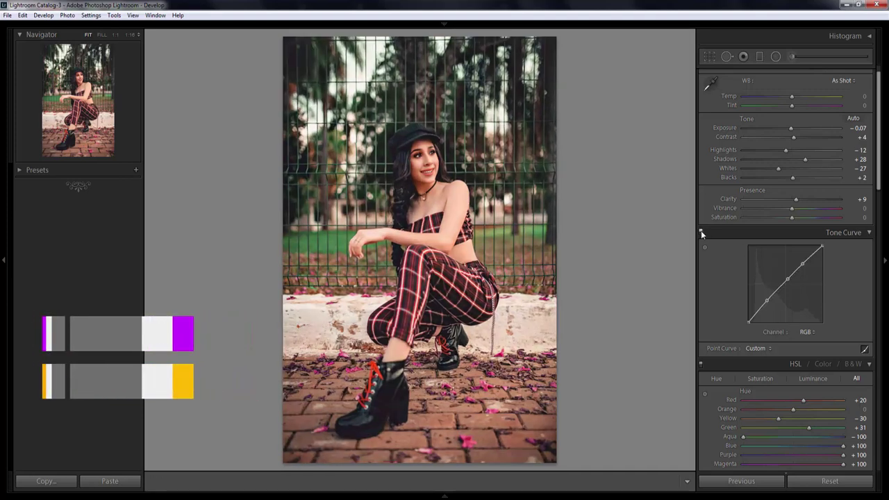
{"action": "left_click", "coordinate": [701, 233]}
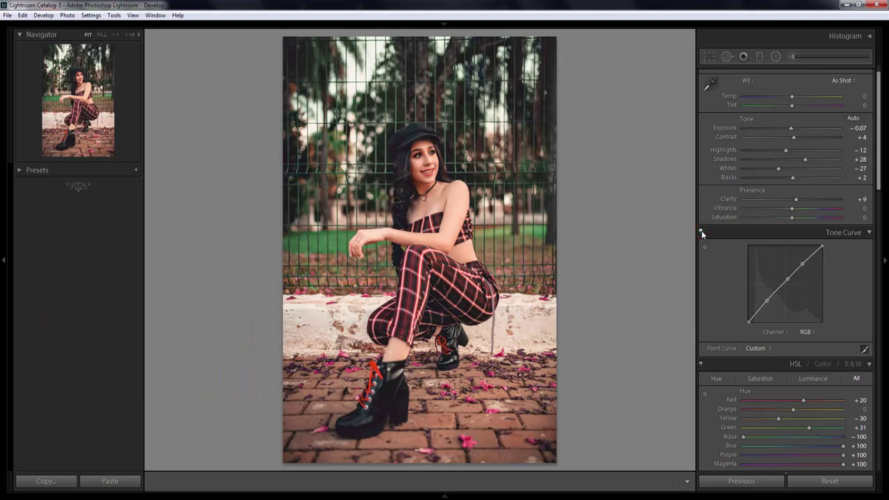
{"action": "left_click", "coordinate": [701, 232]}
{"action": "left_click", "coordinate": [702, 232]}
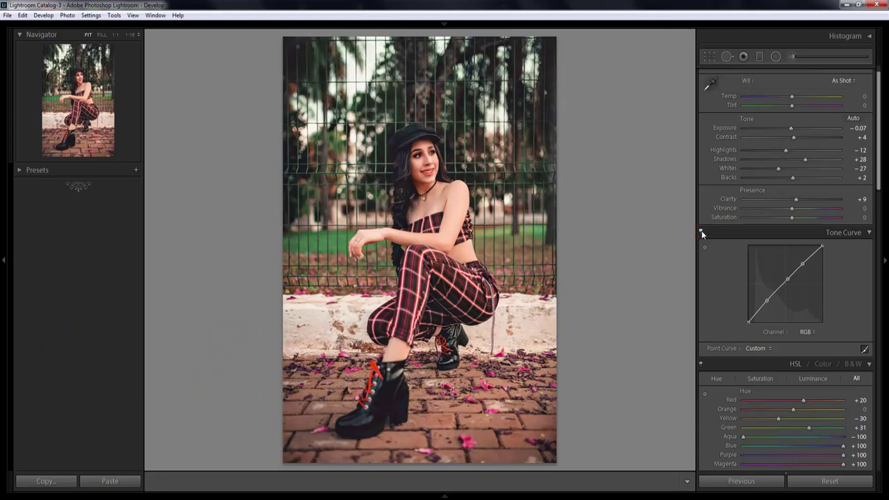